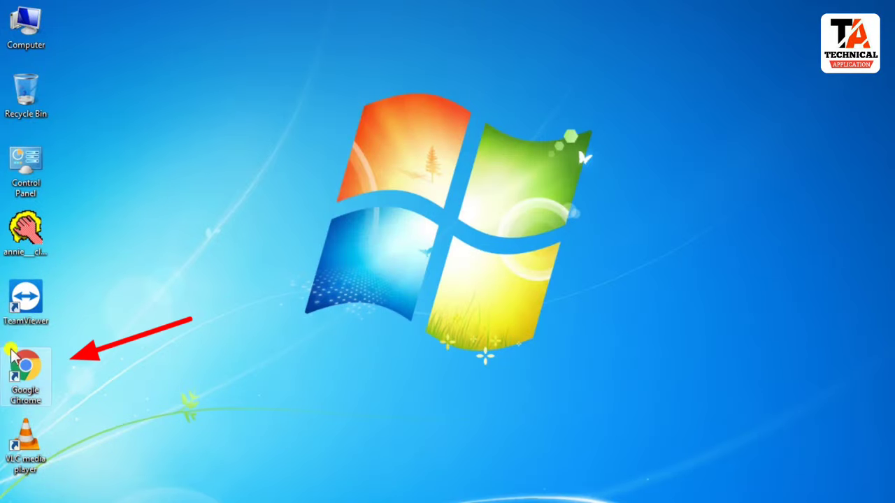
# - Launch Google Chrome from its desktop icon to reach the New Tab page
pyautogui.doubleClick(14, 385)
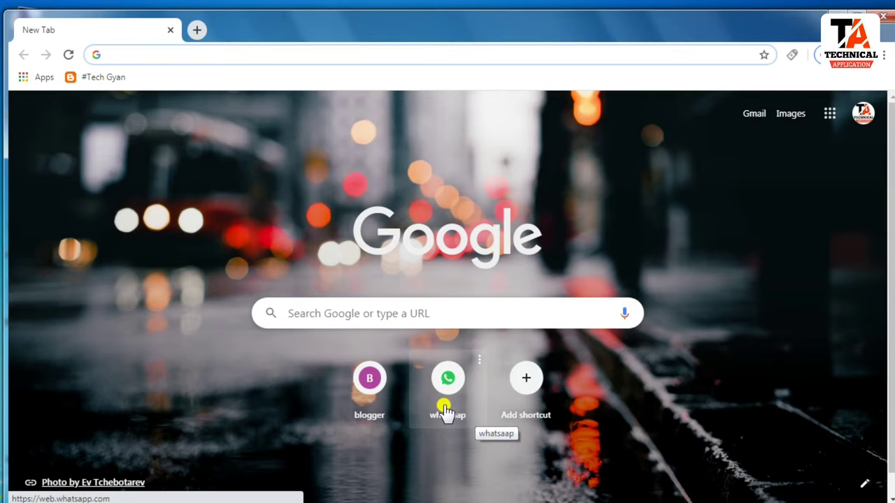
pyautogui.click(527, 385)
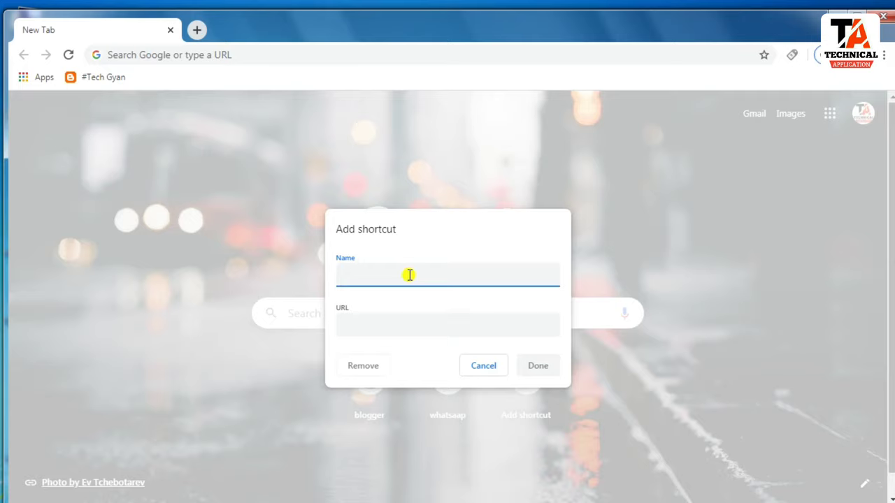
pyautogui.write('youtube')
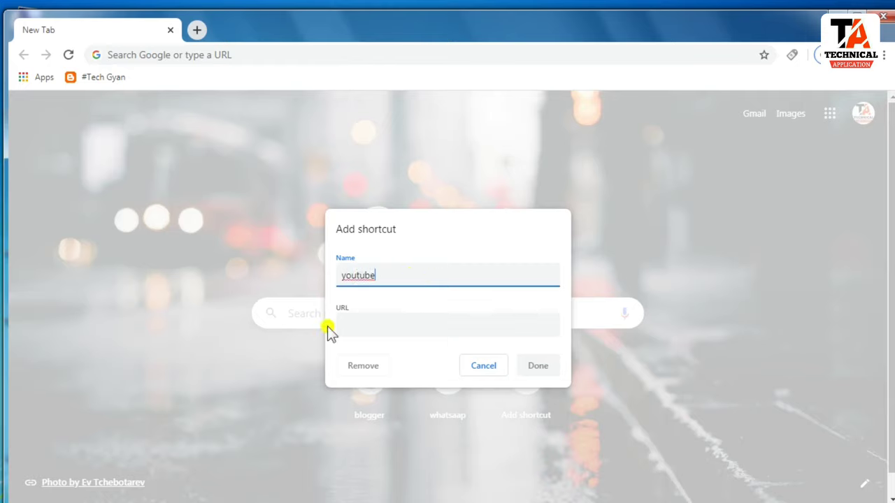
pyautogui.click(372, 329)
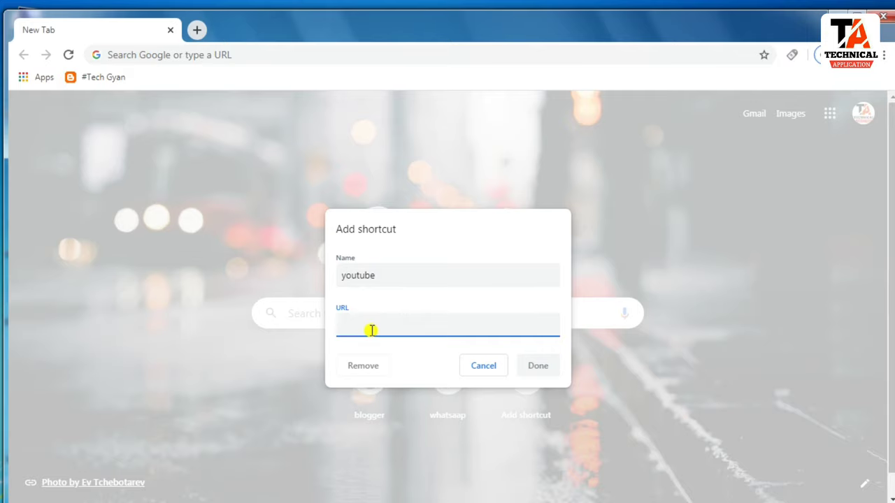
pyautogui.write('www.y')
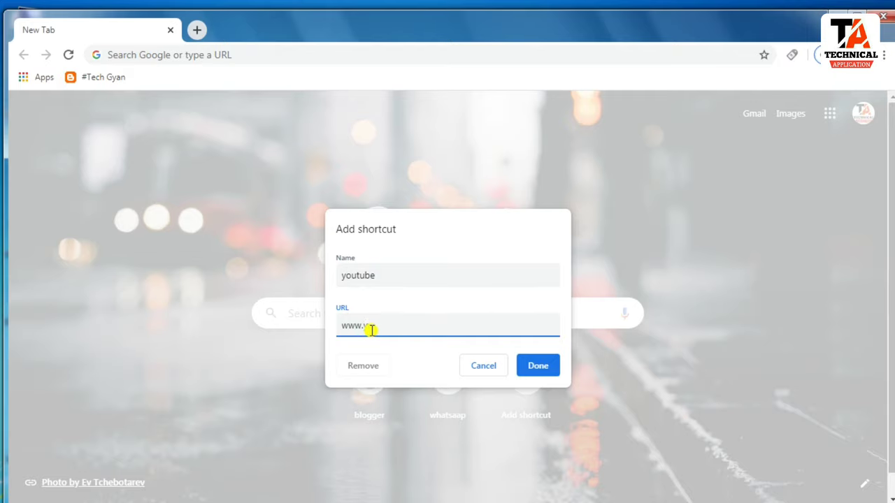
pyautogui.write('ub')
pyautogui.write('e.c')
pyautogui.write('om')
pyautogui.click(536, 368)
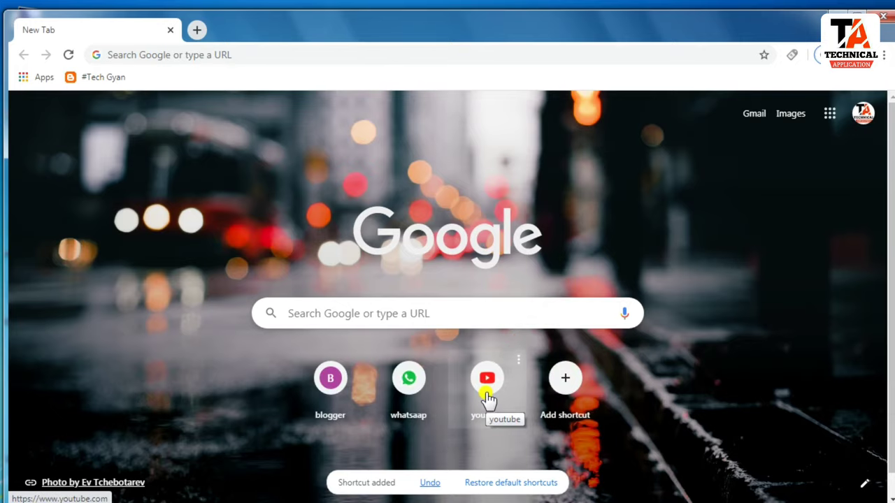
# - Open YouTube through the new youtube shortcut, then start a fresh tab
pyautogui.click(487, 383)
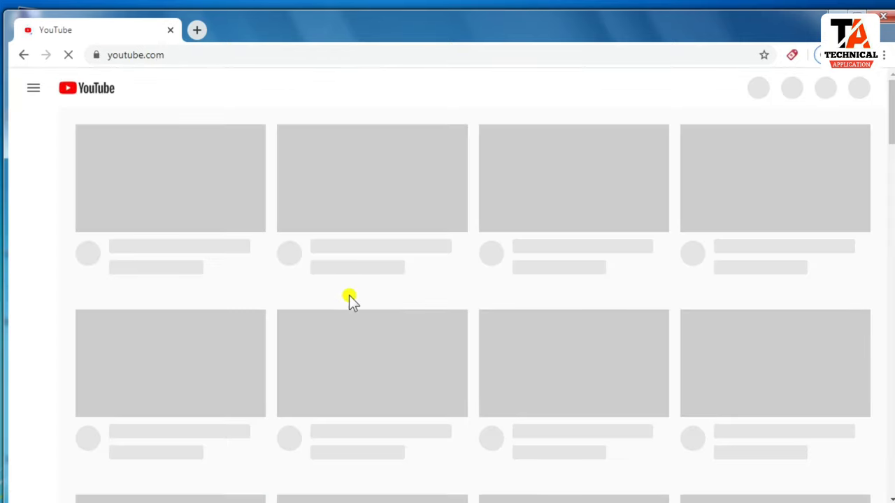
pyautogui.click(196, 30)
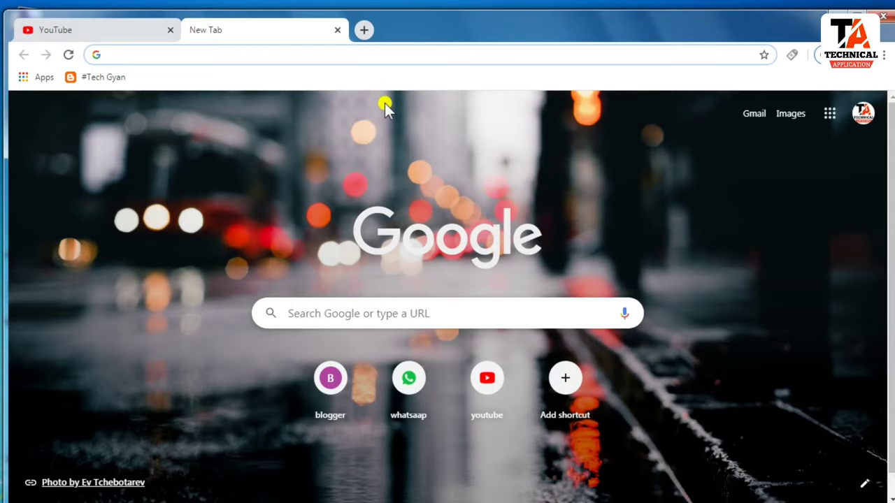
# - Search Google for 'twitter' and open the Login on Twitter result
pyautogui.click(263, 61)
pyautogui.write('t')
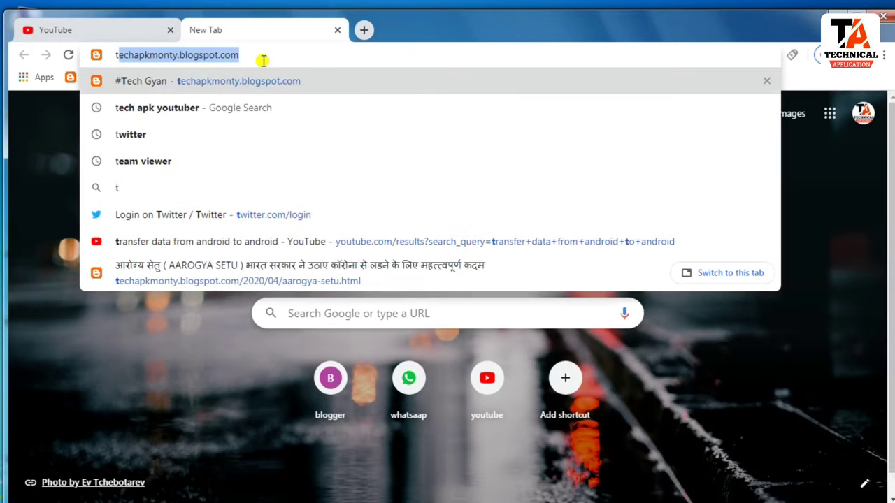
pyautogui.write('witter')
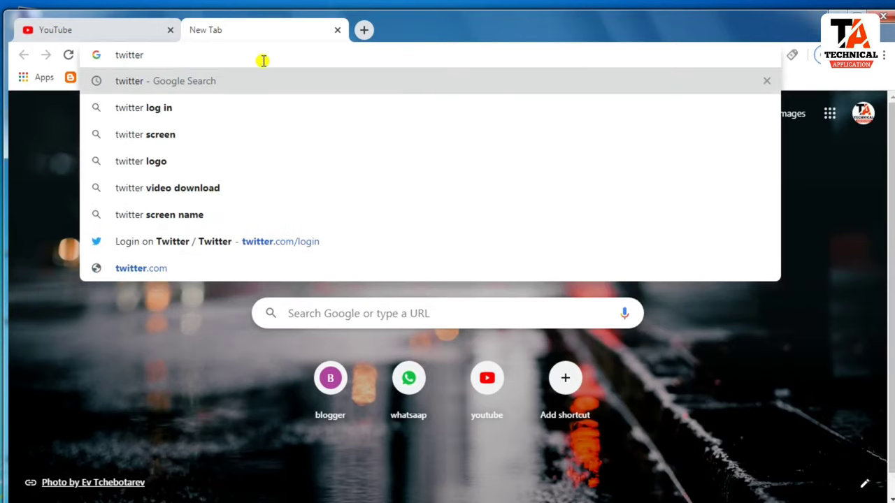
pyautogui.press('Return')
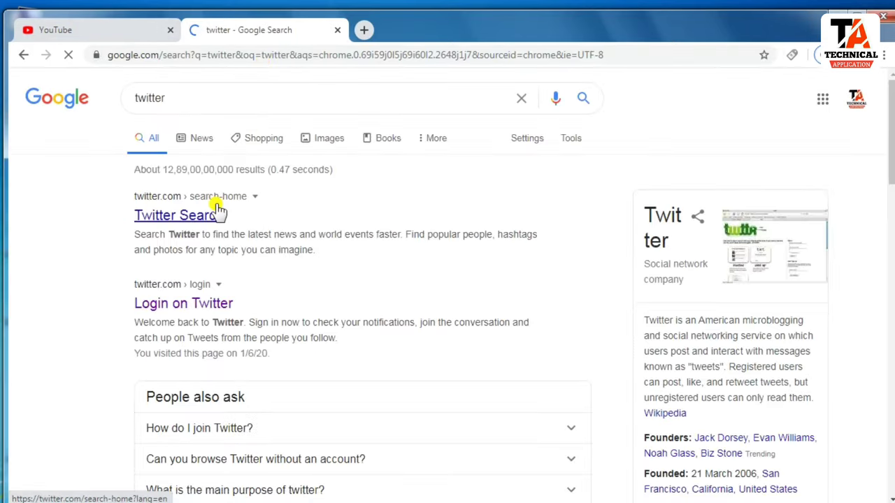
pyautogui.click(164, 315)
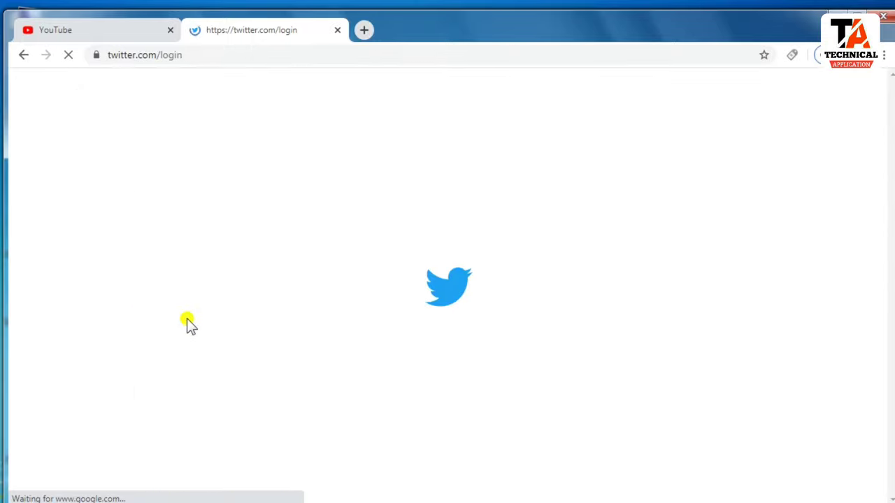
# - Copy the Twitter login page's address and open another new tab
pyautogui.click(224, 55)
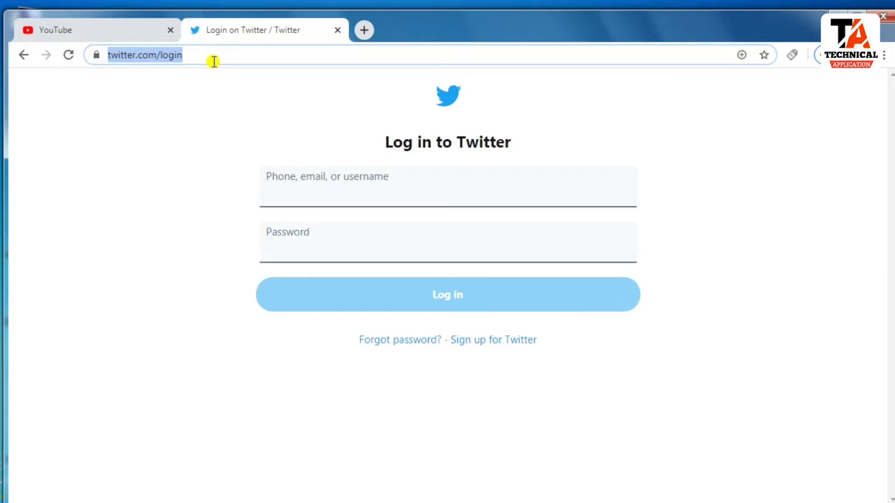
pyautogui.rightClick(153, 57)
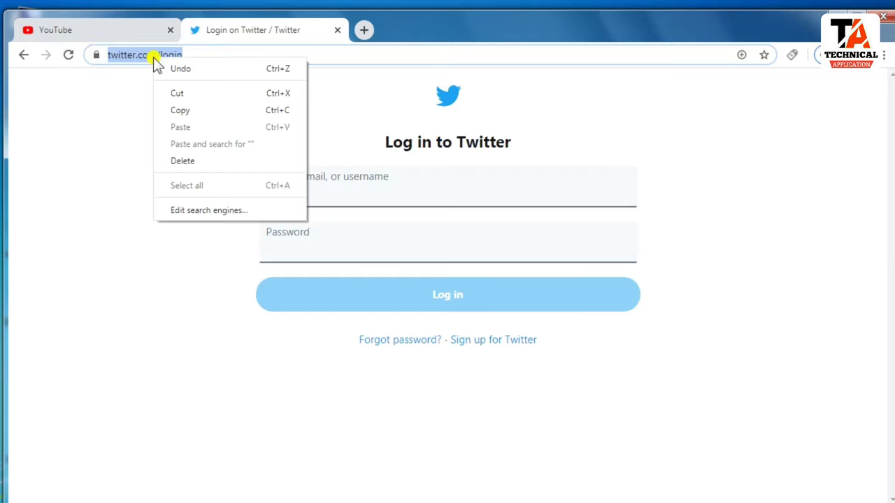
pyautogui.click(183, 111)
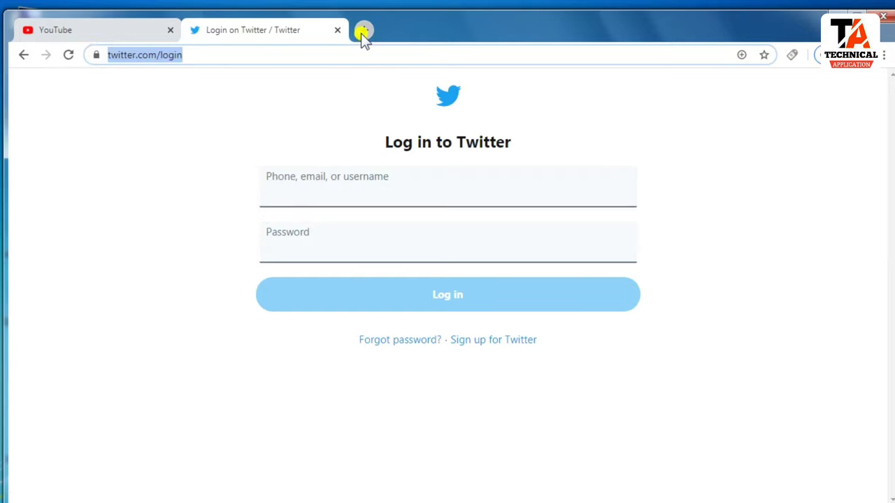
pyautogui.click(362, 31)
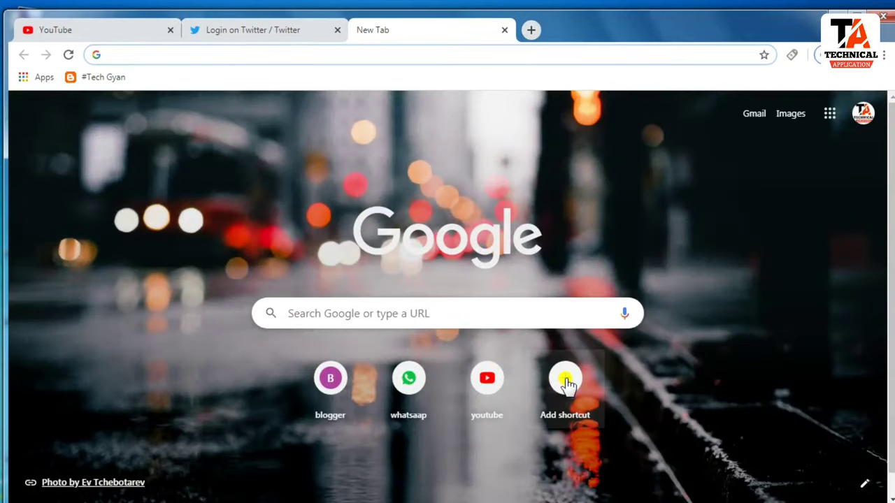
pyautogui.click(566, 381)
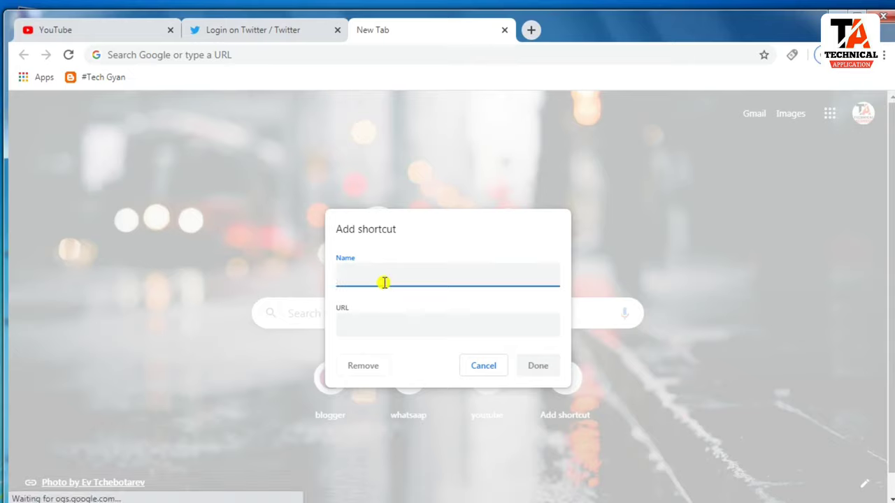
pyautogui.write('twit')
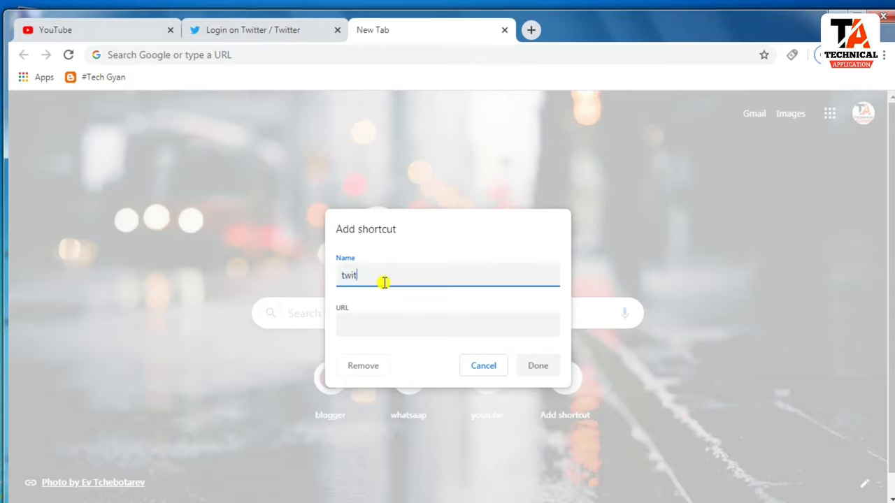
pyautogui.write('ter')
pyautogui.click(402, 330)
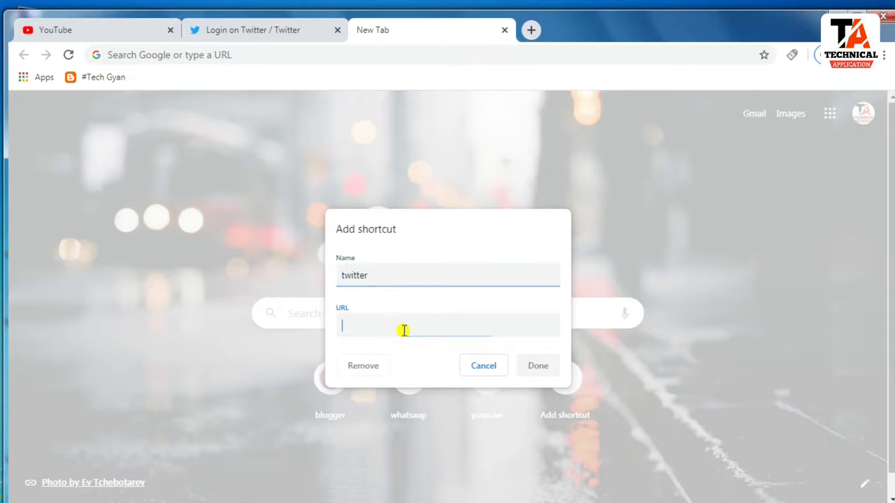
pyautogui.rightClick(402, 331)
pyautogui.click(424, 414)
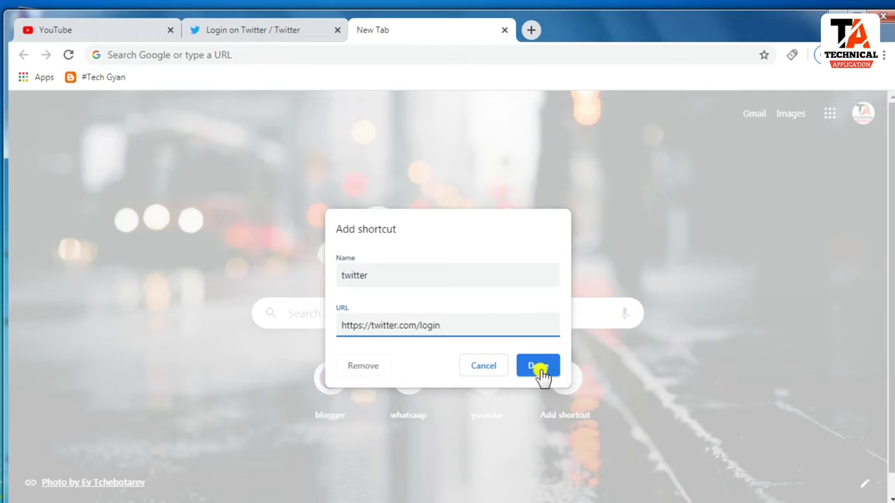
pyautogui.click(539, 371)
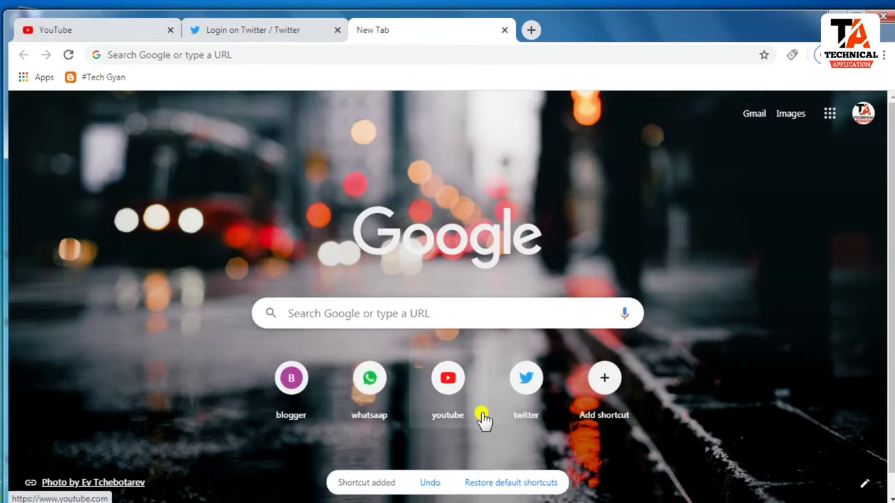
pyautogui.moveTo(525, 381)
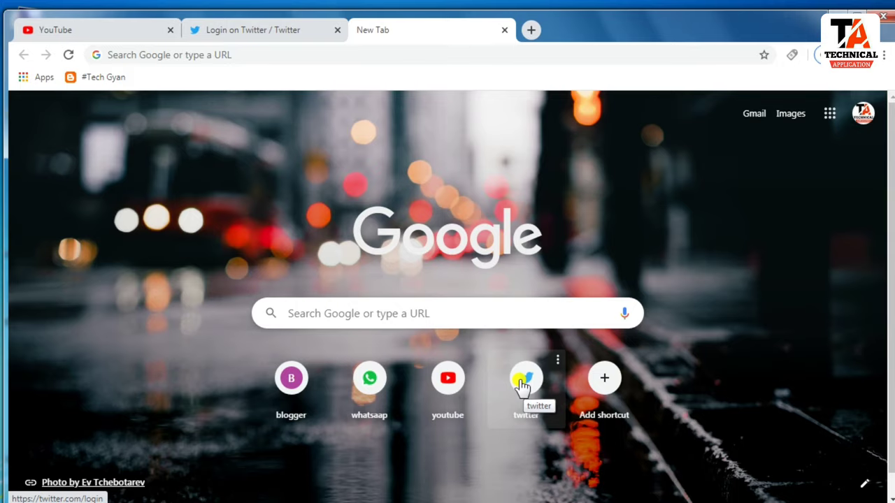
# - Open YouTube from its shortcut, search 'tech apk' and open the Tech apk channel
pyautogui.click(455, 397)
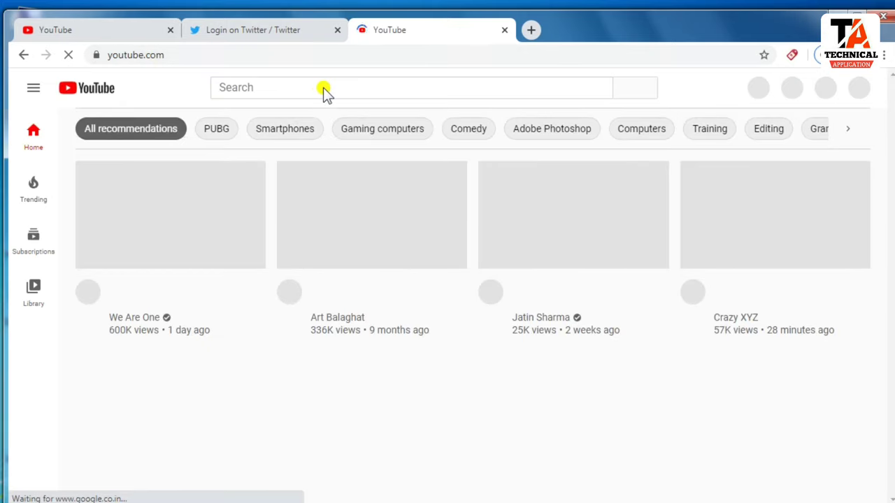
pyautogui.click(323, 87)
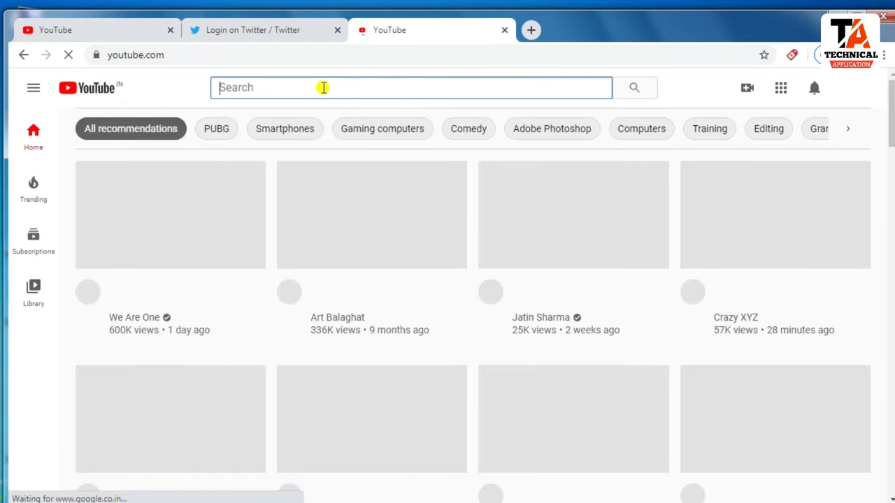
pyautogui.write('tech')
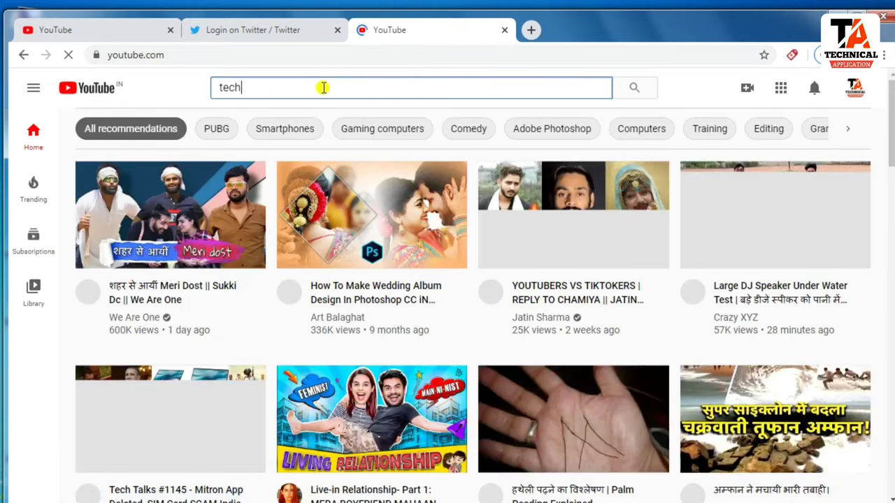
pyautogui.write(' apk')
pyautogui.press('Return')
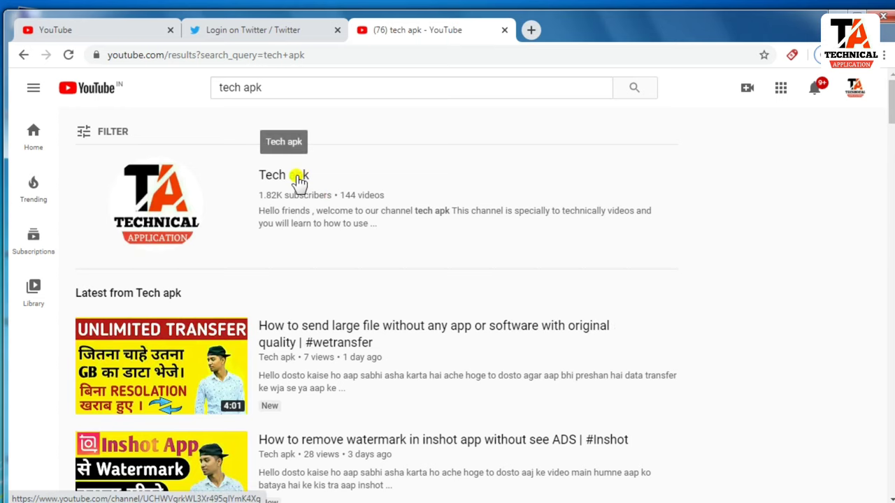
pyautogui.click(297, 177)
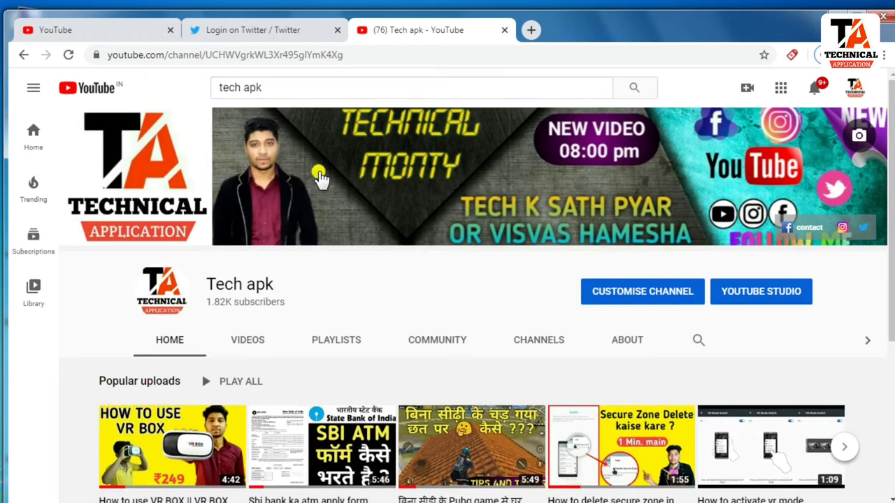
# - Copy the Tech apk channel page's web address
pyautogui.click(402, 56)
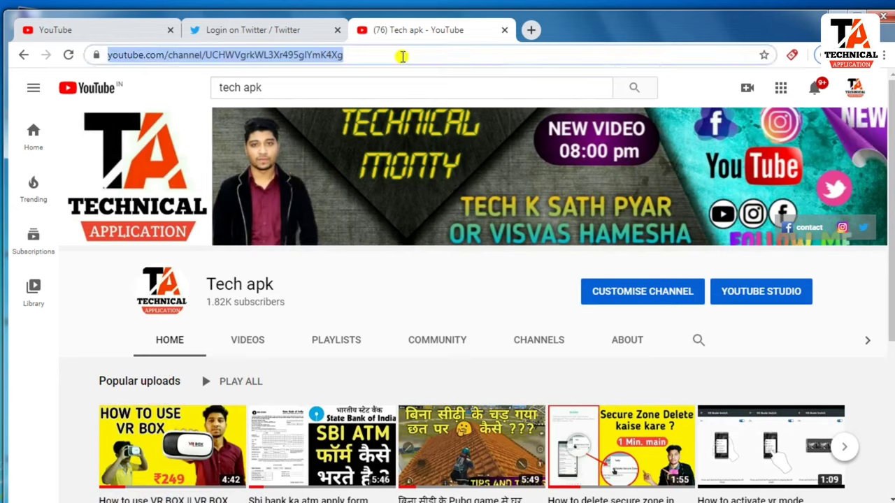
pyautogui.rightClick(403, 56)
pyautogui.click(441, 110)
# - In a new tab, add a 'tech apk' shortcut using the pasted channel address
pyautogui.click(530, 29)
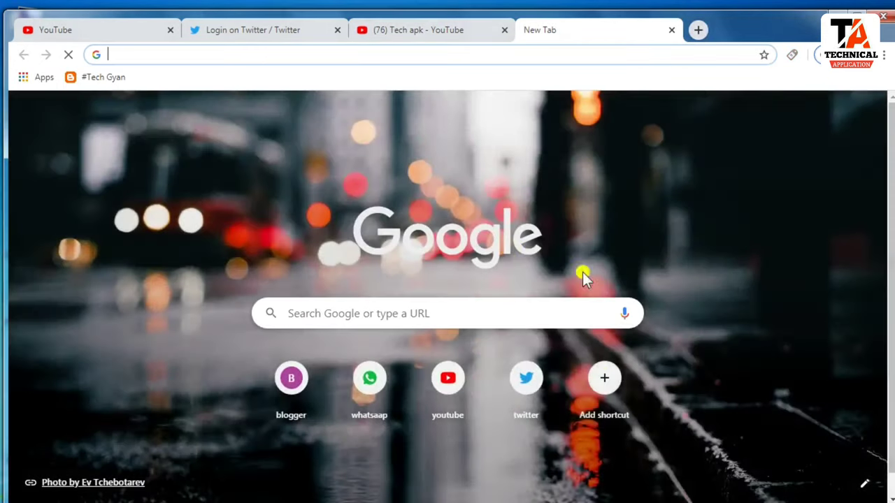
pyautogui.click(604, 379)
pyautogui.write('t')
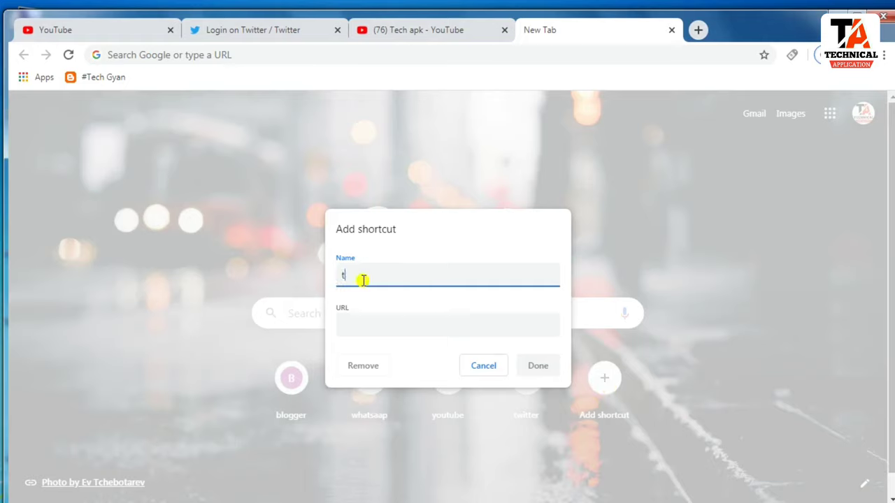
pyautogui.write('ech apk')
pyautogui.click(379, 329)
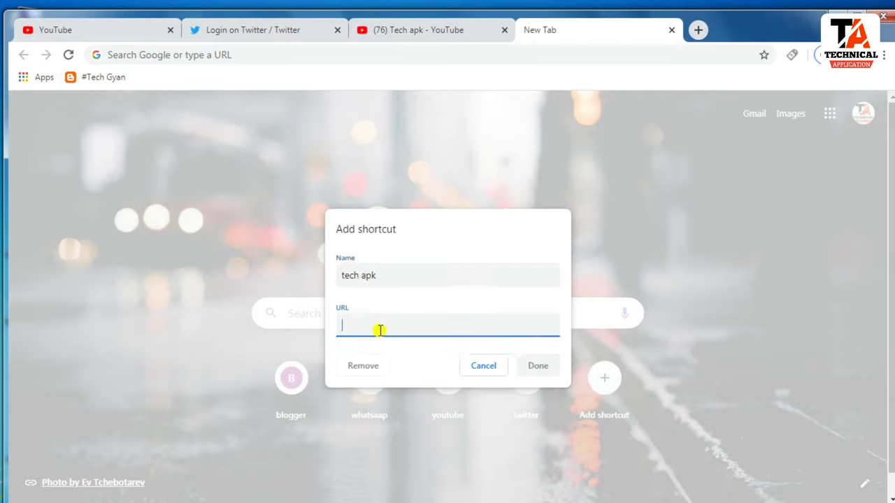
pyautogui.rightClick(348, 320)
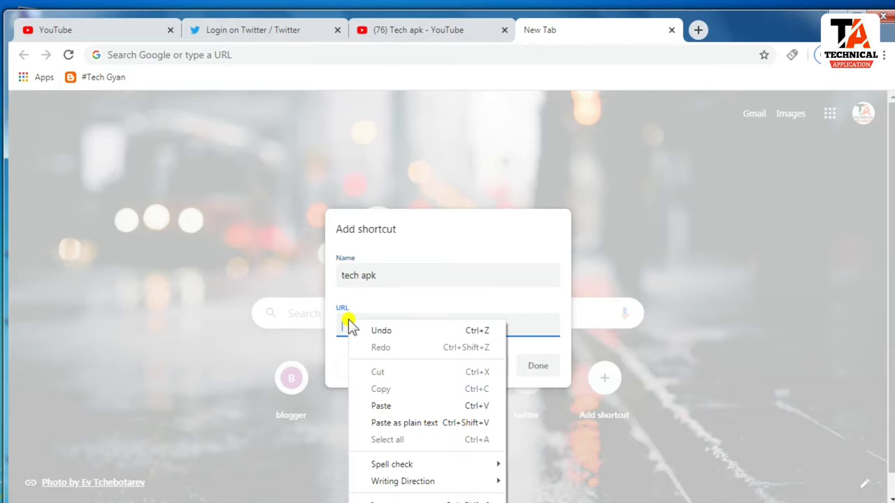
pyautogui.click(362, 406)
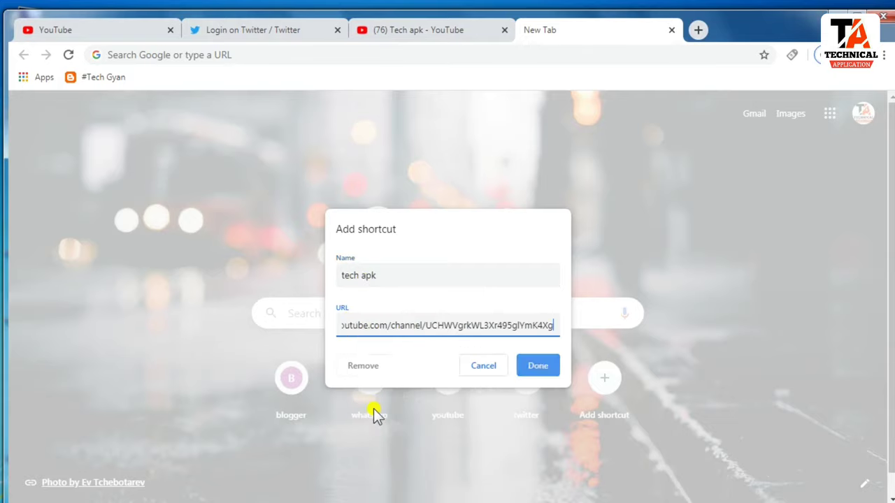
pyautogui.click(543, 367)
pyautogui.scroll(-1, 493, 441)
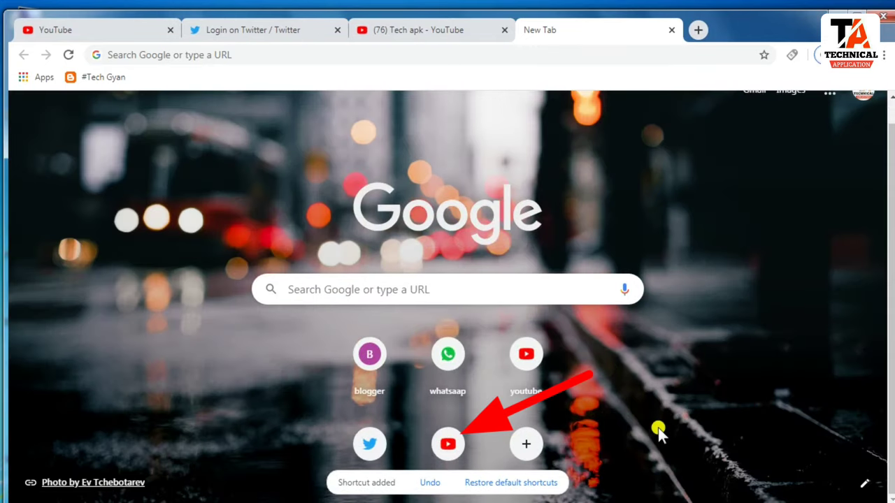
# - Open the Tech apk channel via its shortcut, check the YouTube tabs, then open another new tab
pyautogui.click(451, 449)
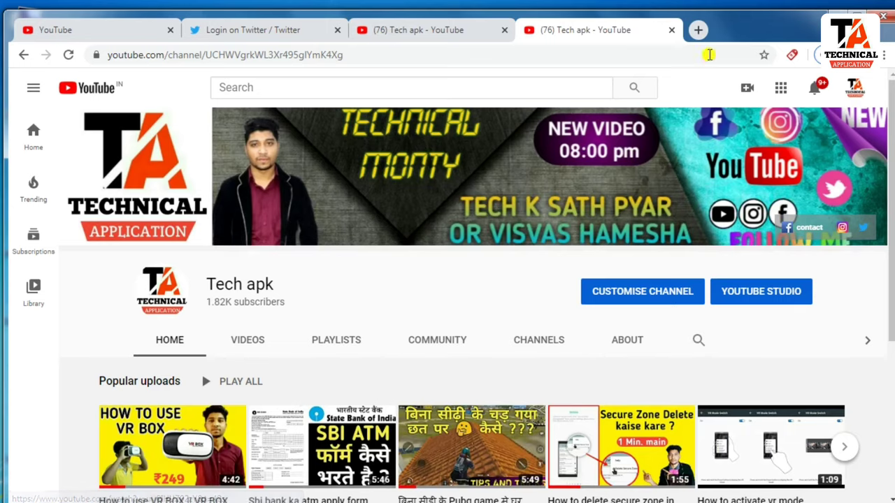
pyautogui.click(109, 31)
pyautogui.click(388, 31)
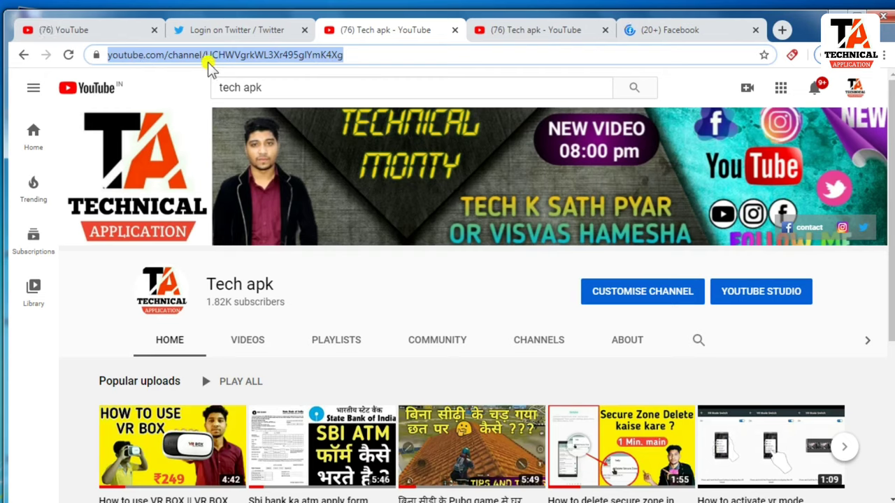
pyautogui.click(780, 30)
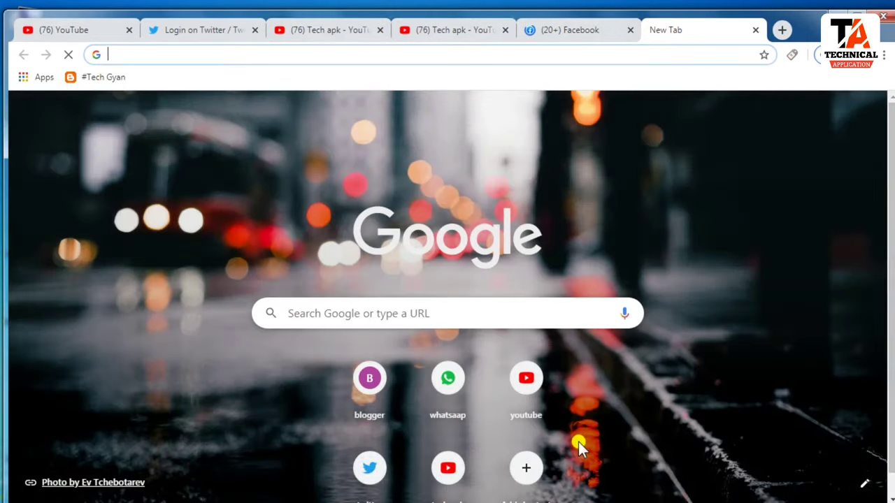